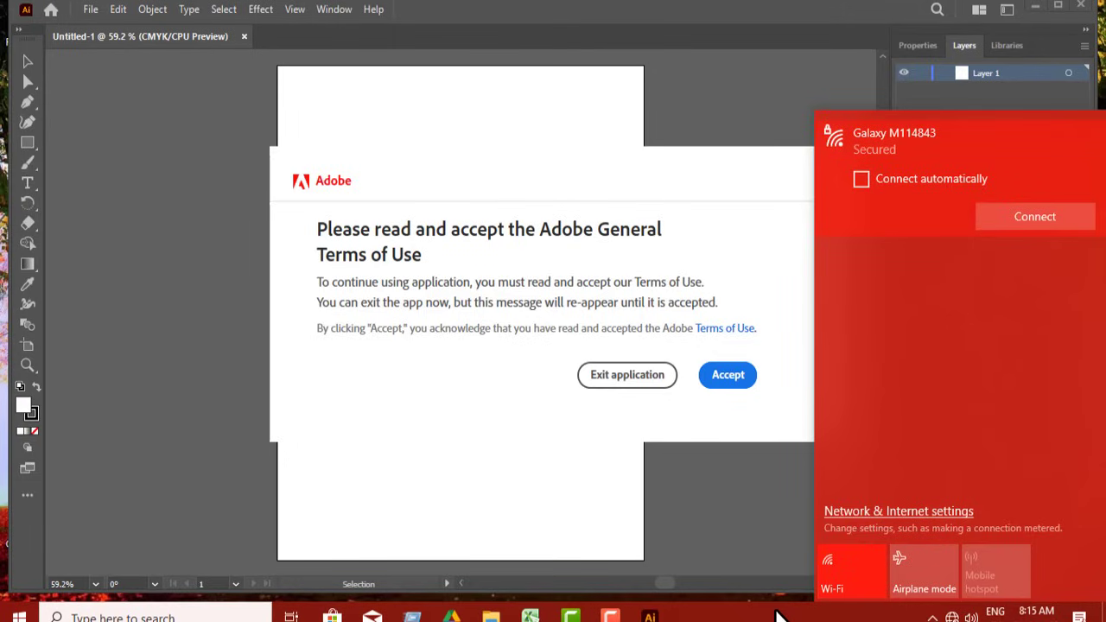
# End the Adobe Illustrator 2023 task in Task Manager, then close Task Manager
pyautogui.click(767, 615)
pyautogui.rightClick(708, 612)
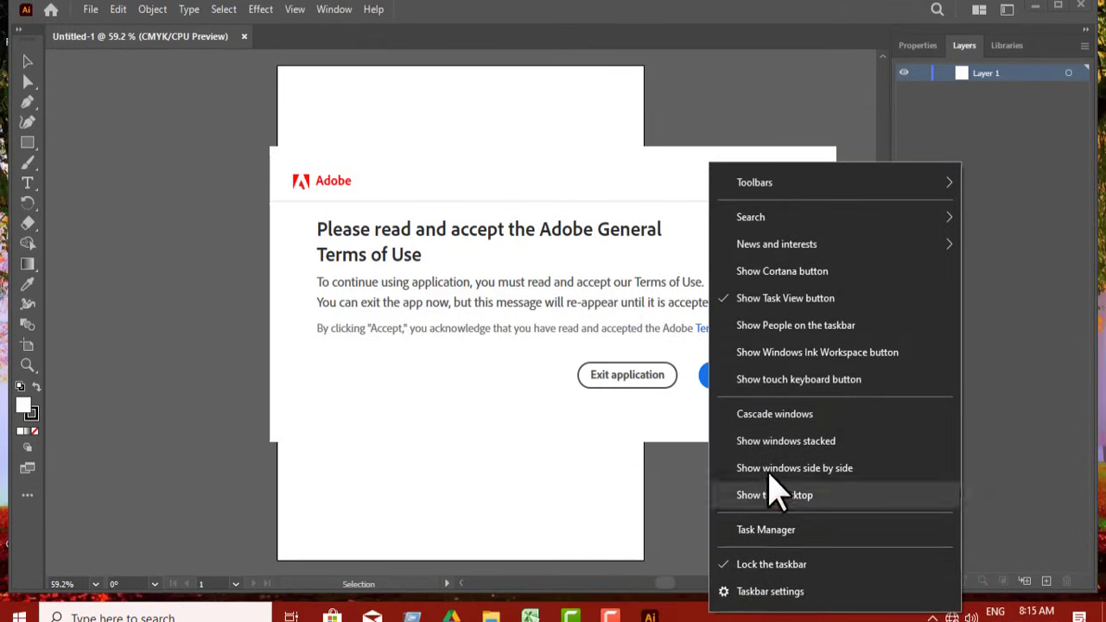
pyautogui.click(752, 531)
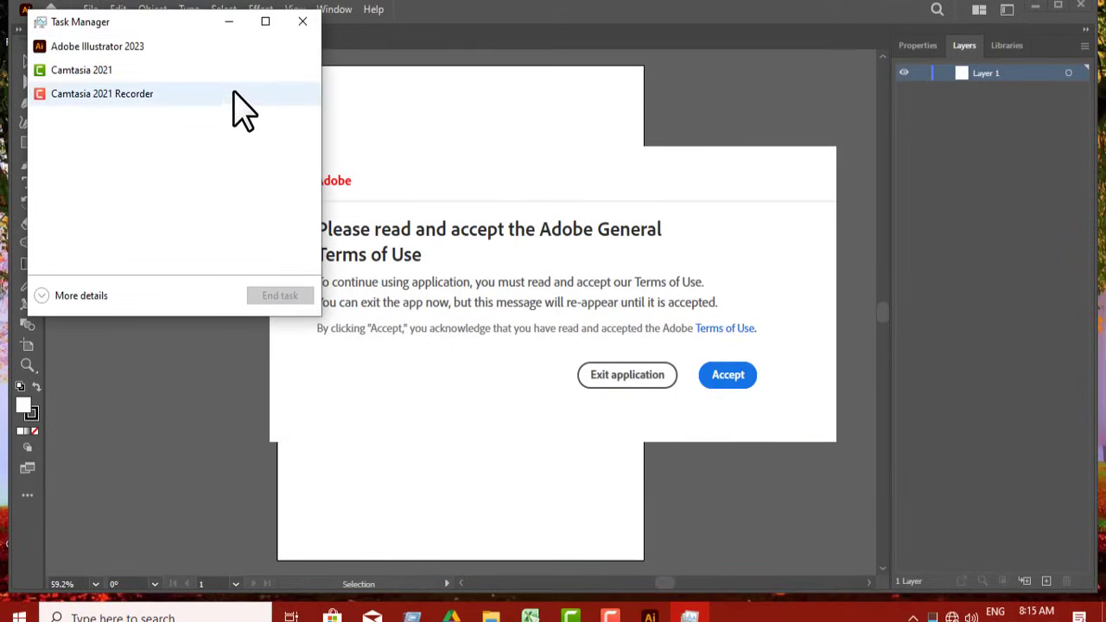
pyautogui.rightClick(158, 47)
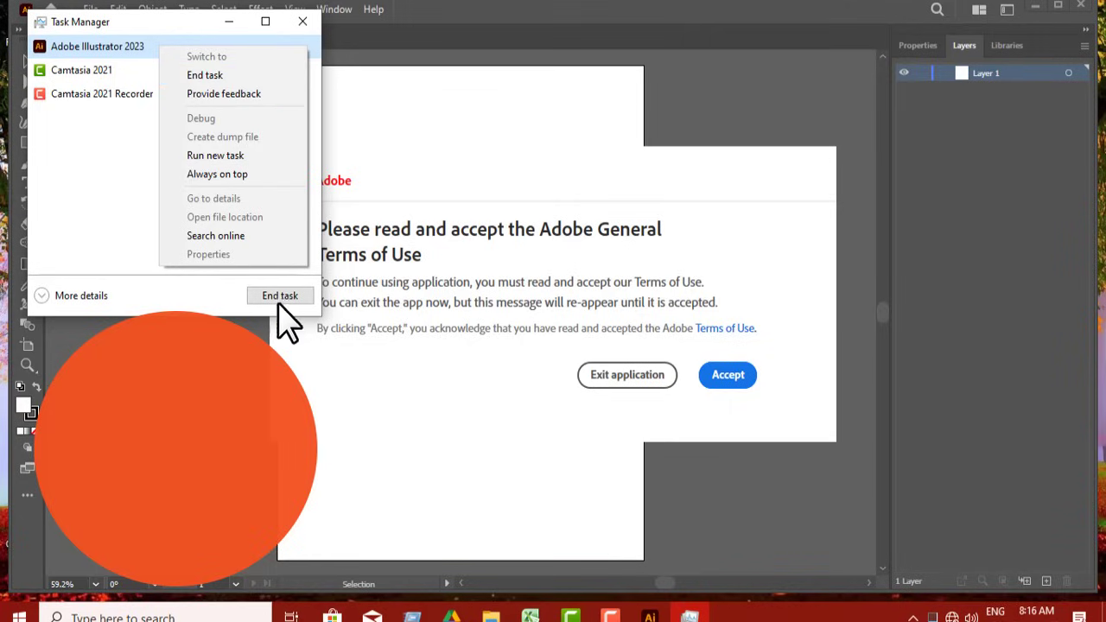
pyautogui.click(205, 75)
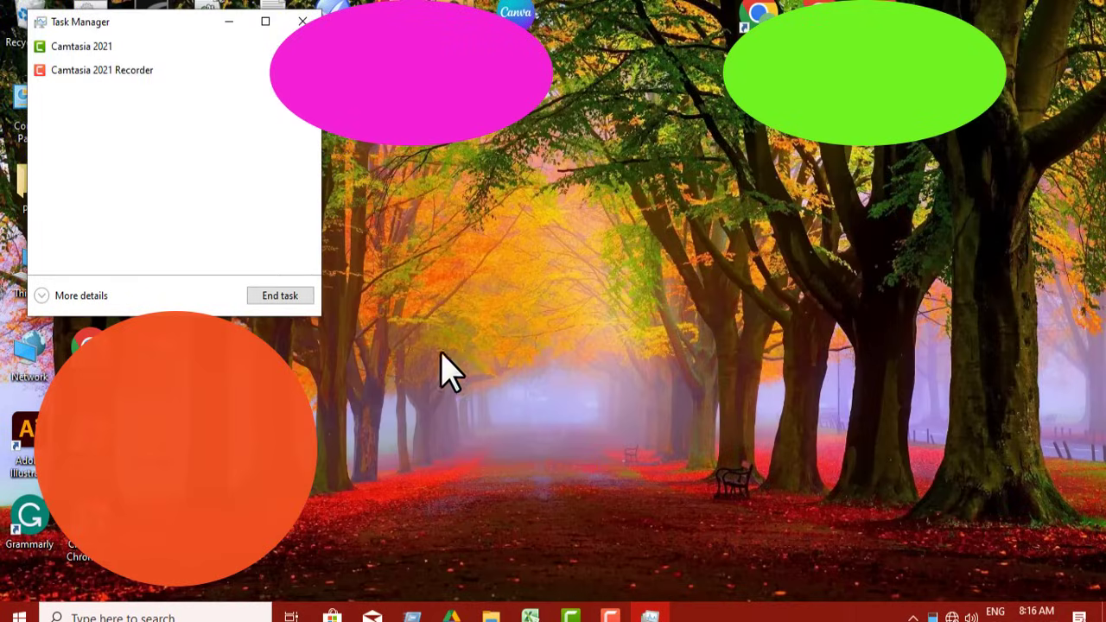
pyautogui.click(302, 21)
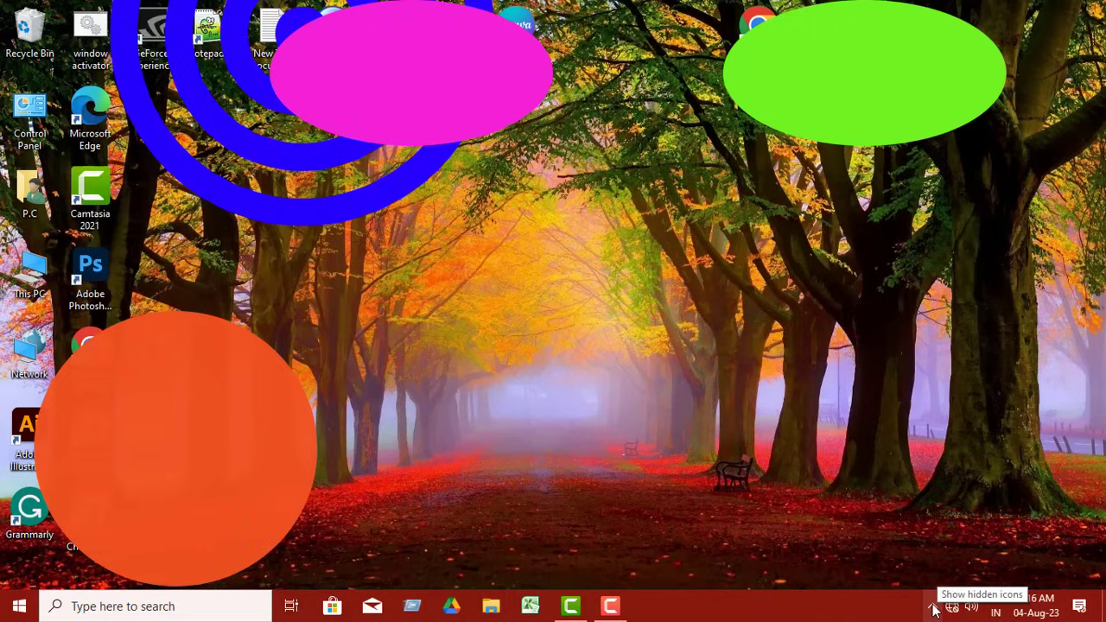
# Open the advanced firewall settings from Firewall & network protection in Windows Security
pyautogui.click(932, 606)
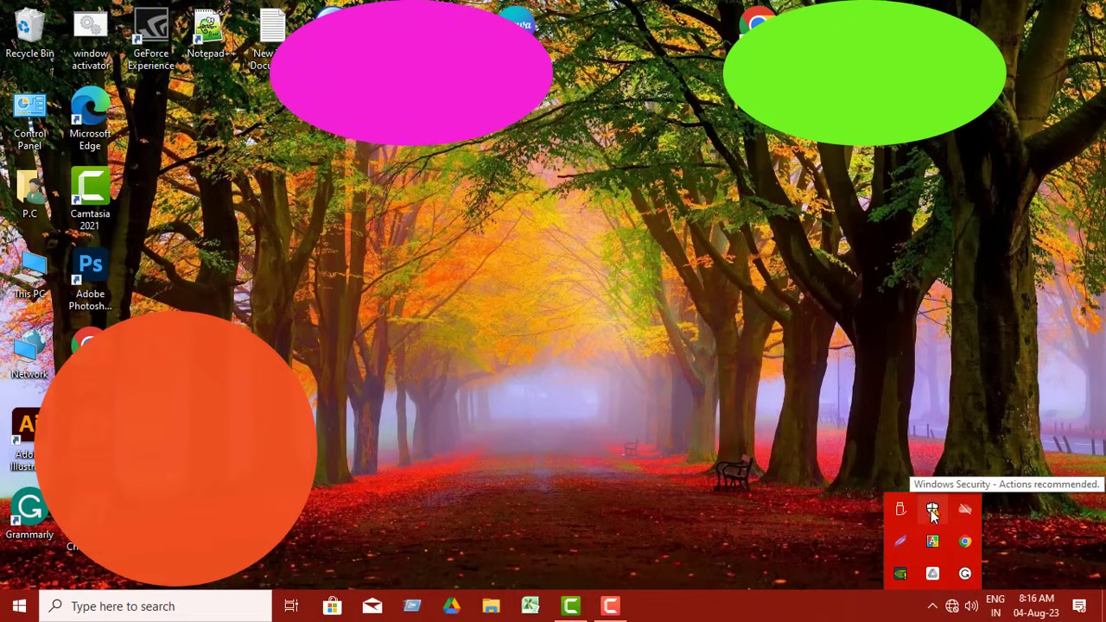
pyautogui.click(932, 508)
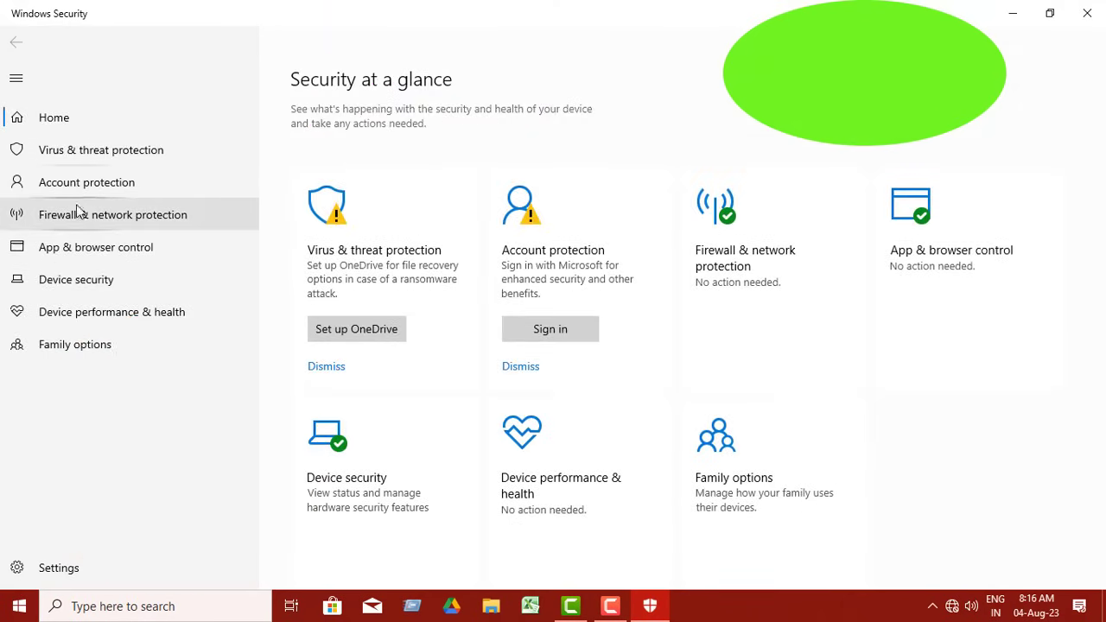
pyautogui.click(157, 218)
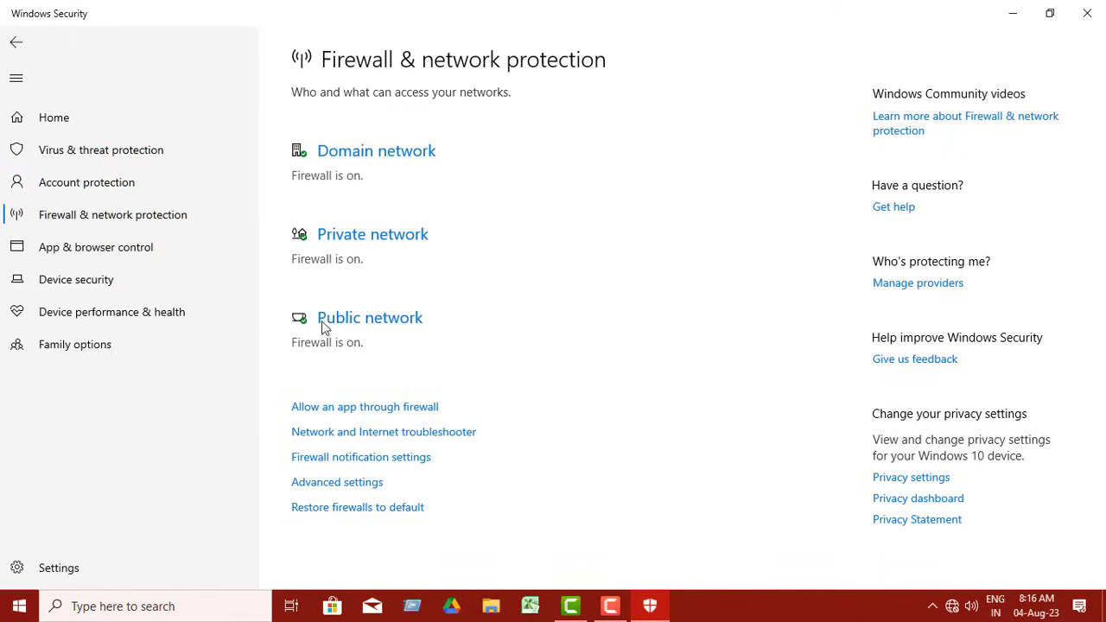
pyautogui.click(320, 489)
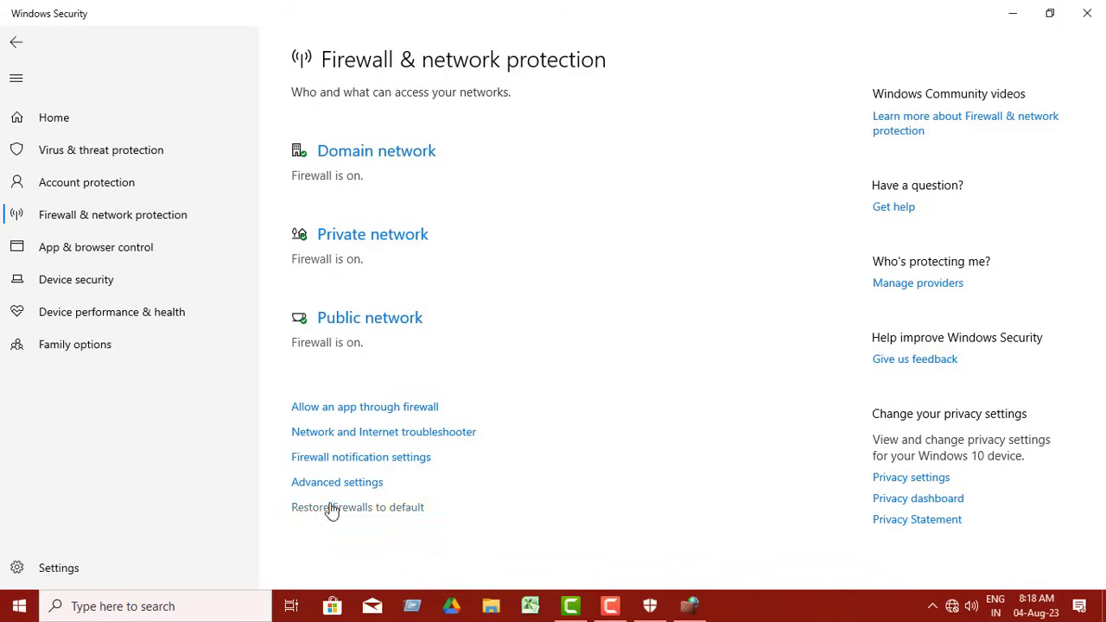
pyautogui.click(692, 609)
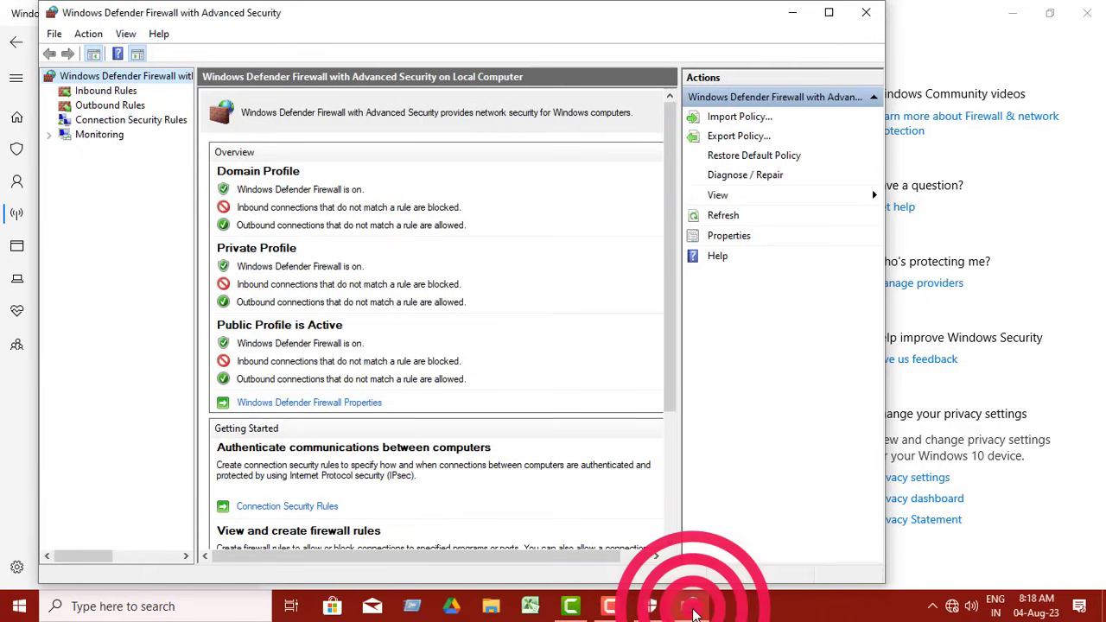
# Start a new inbound firewall rule with the rule type Custom
pyautogui.click(106, 92)
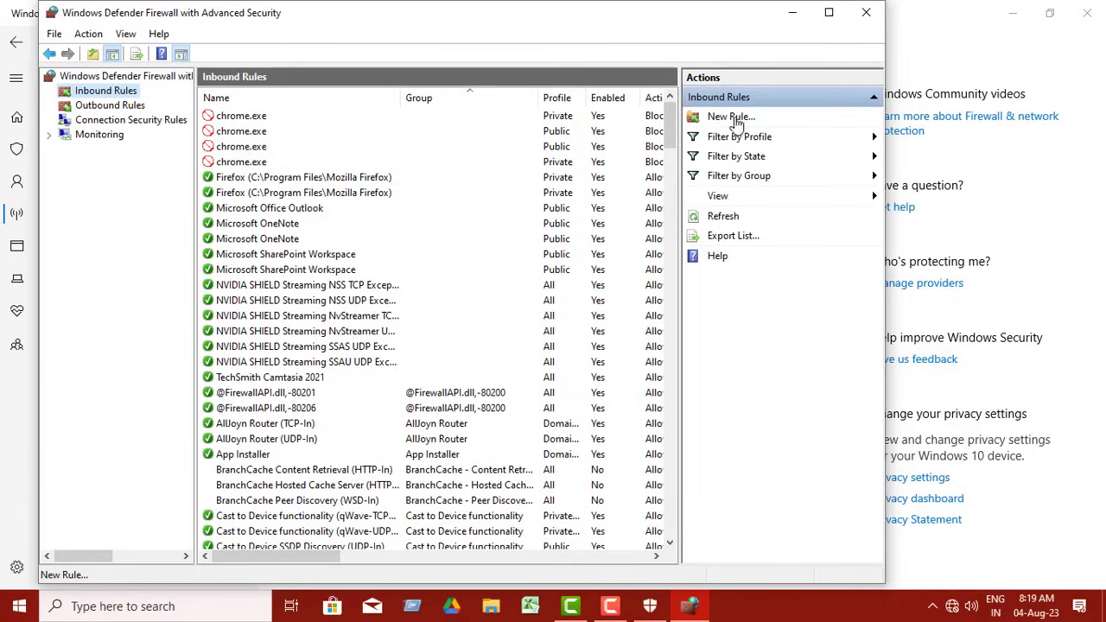
pyautogui.click(731, 118)
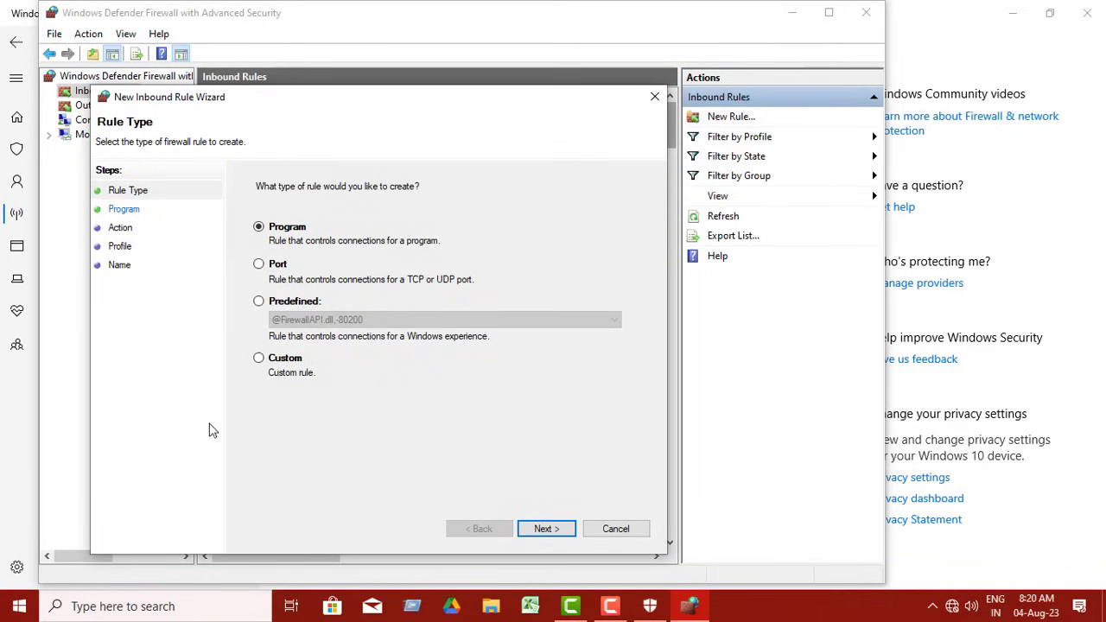
pyautogui.click(260, 359)
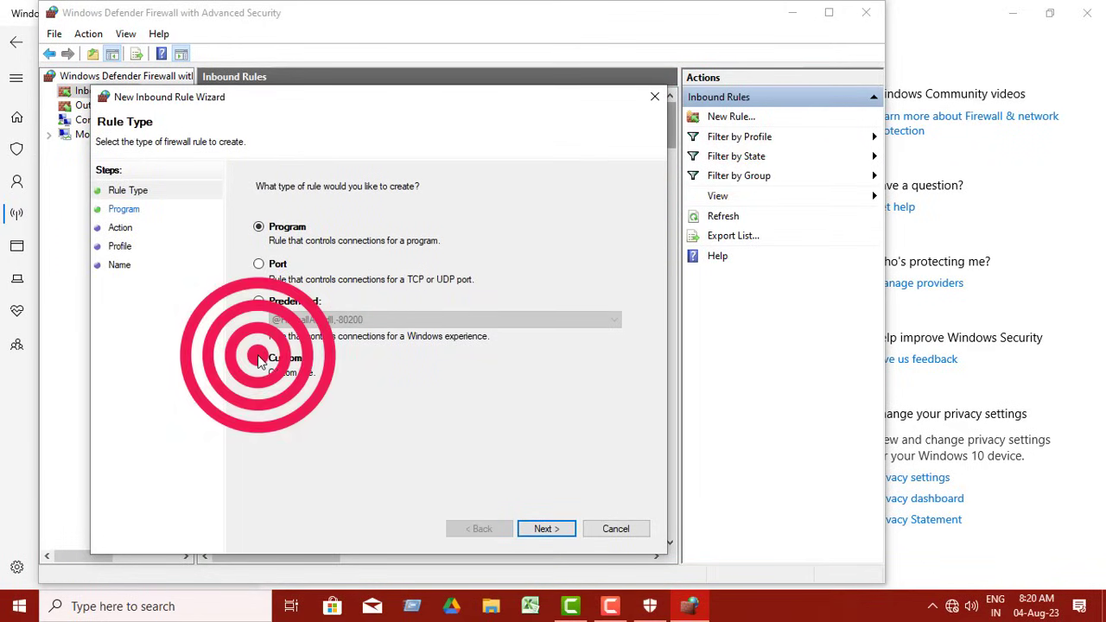
pyautogui.click(544, 530)
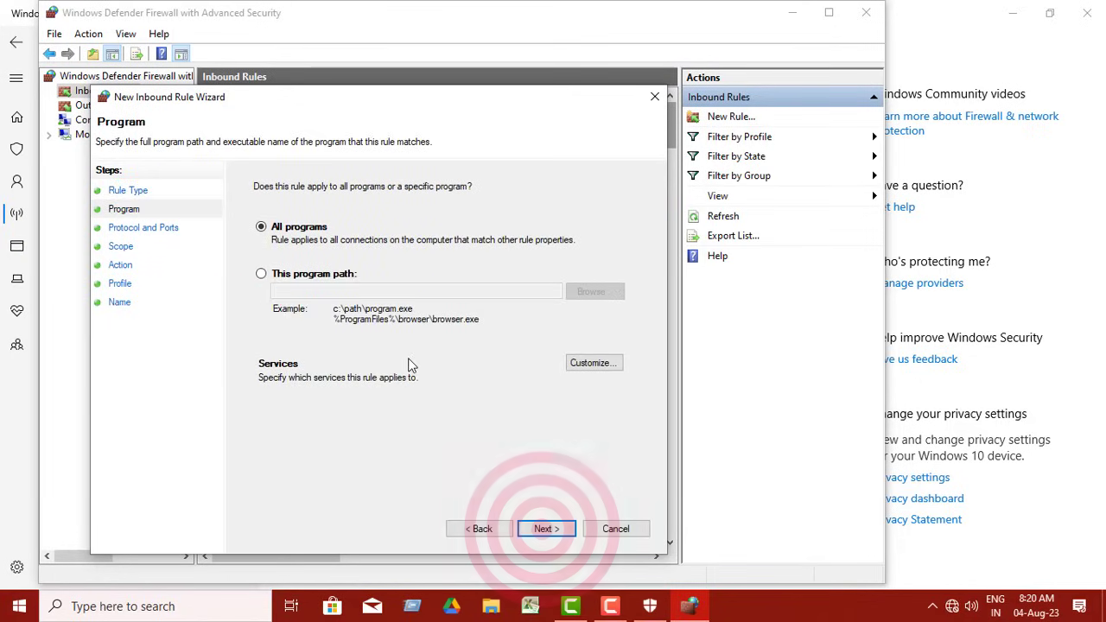
# Apply the inbound rule to a specific program path, choosing Set-up in the Adobe Illustrator 2023 folder
pyautogui.click(260, 275)
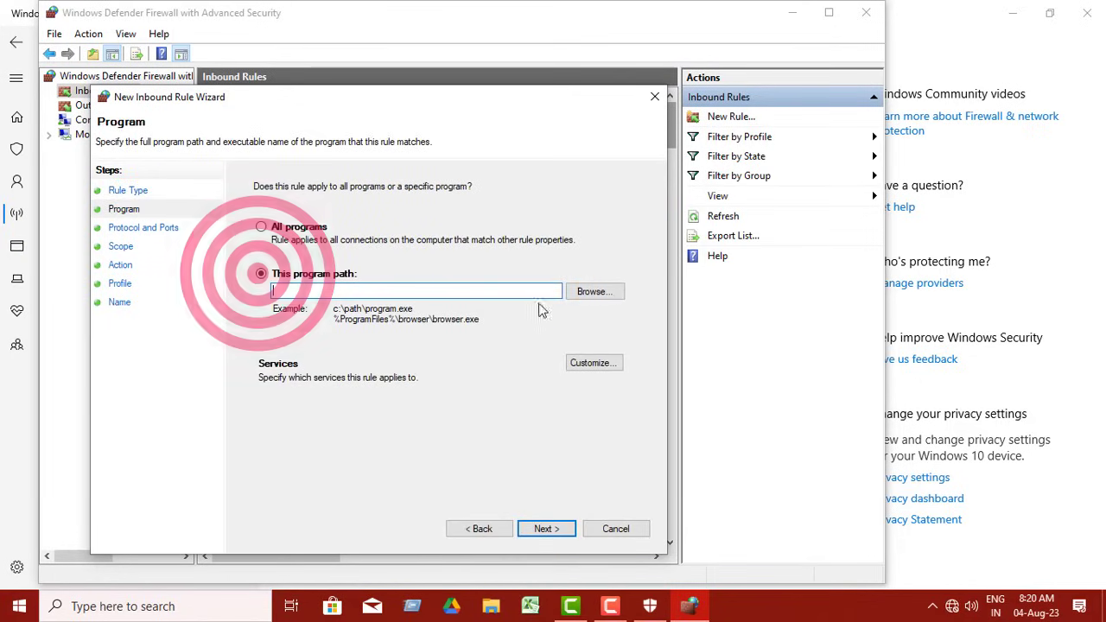
pyautogui.click(593, 293)
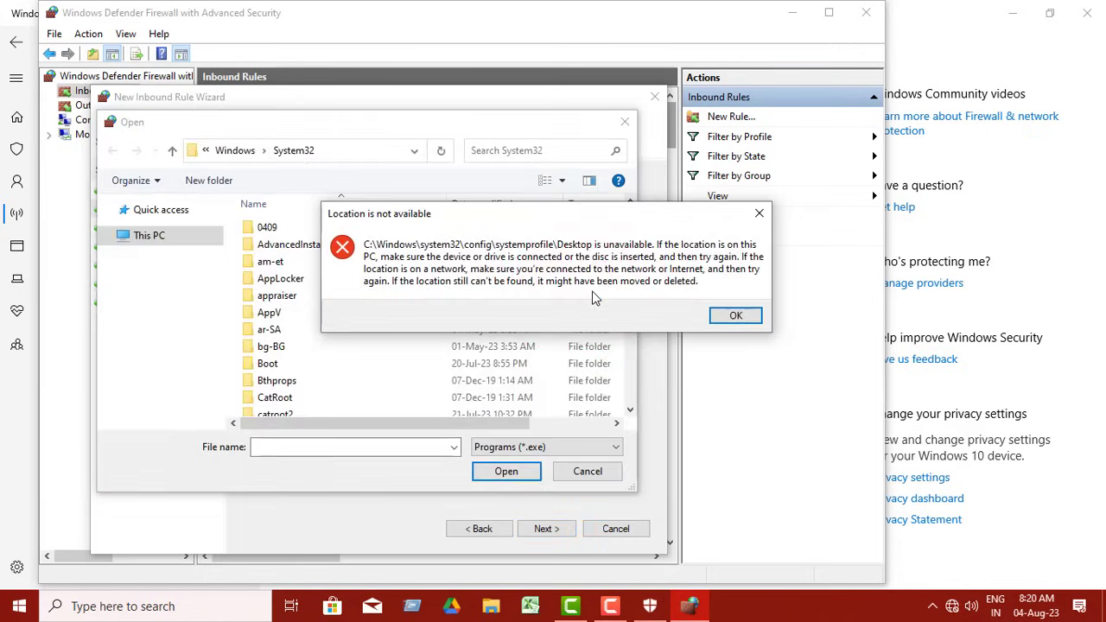
pyautogui.click(736, 316)
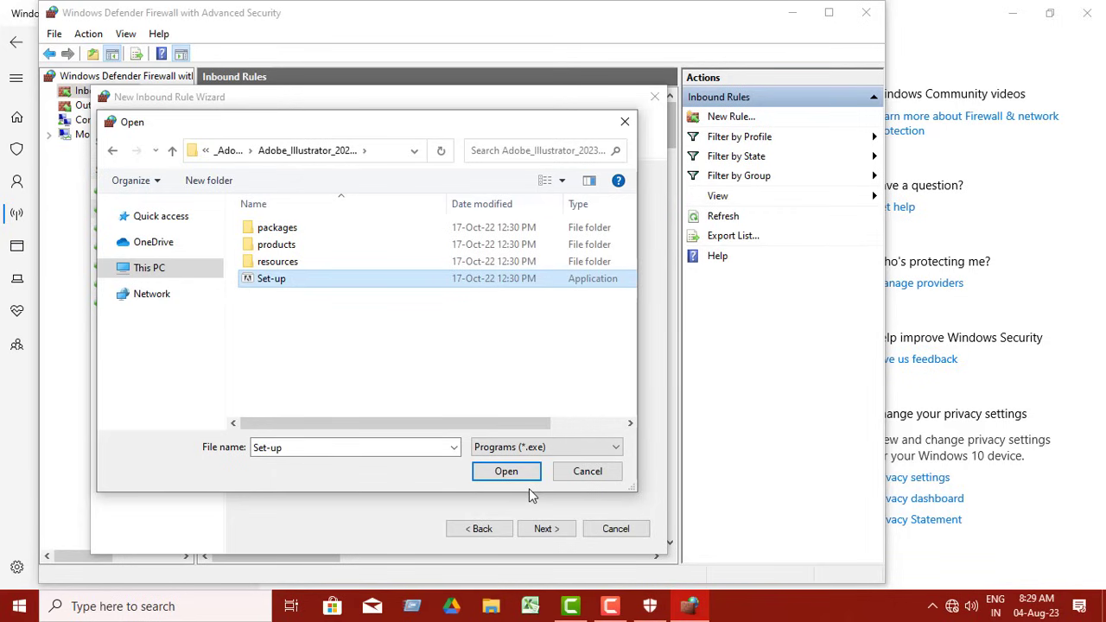
pyautogui.click(506, 474)
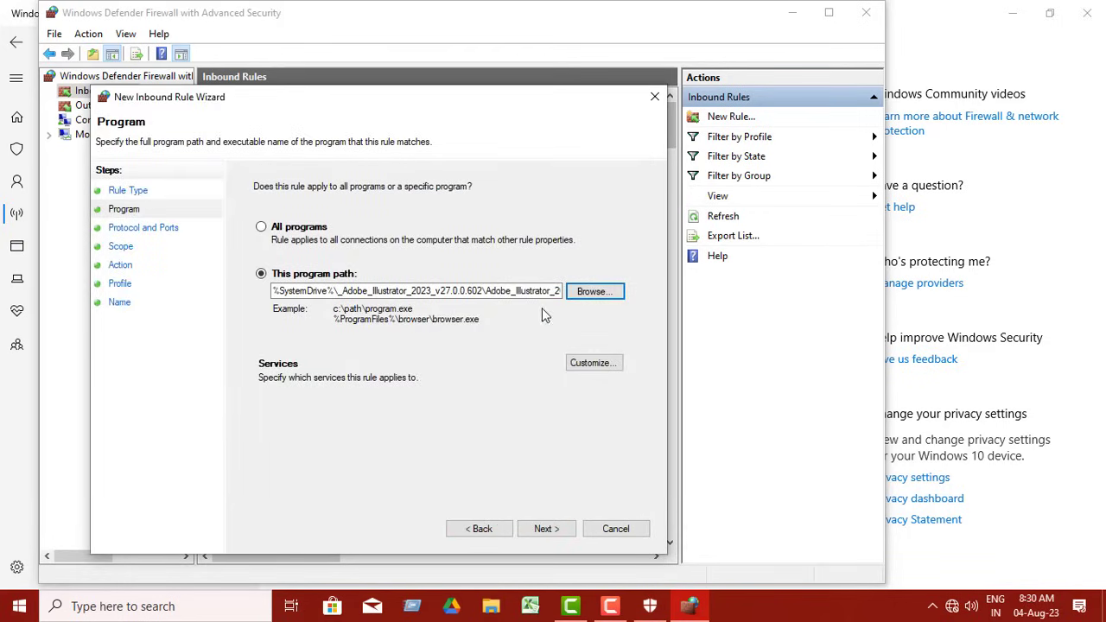
pyautogui.click(543, 529)
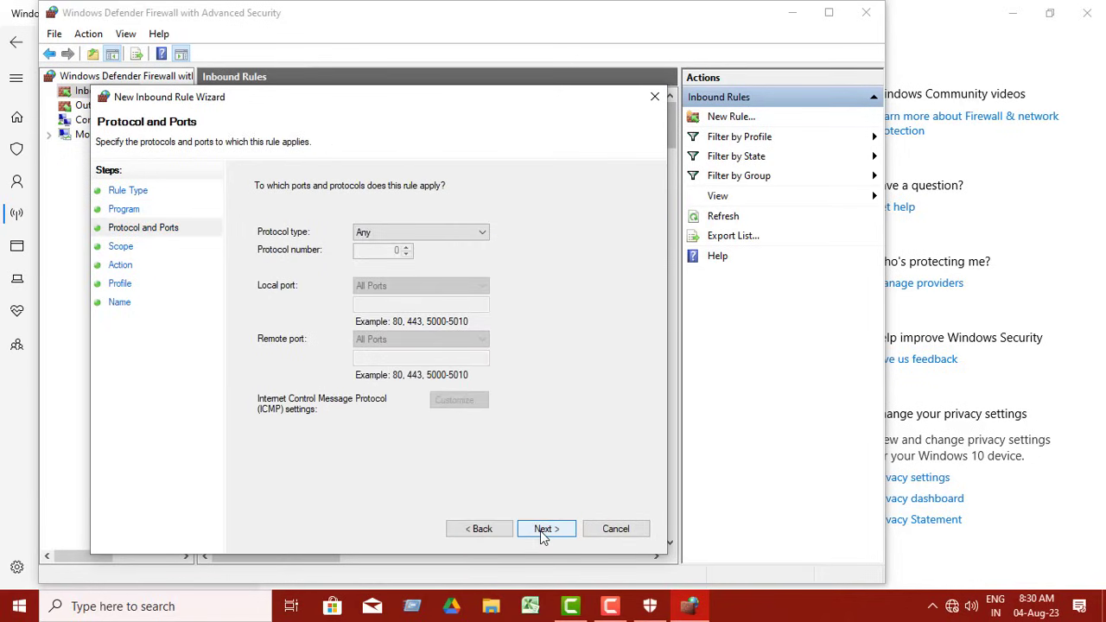
# Keep the default protocol, ports and scope for the inbound rule, and set its action to Block the connection
pyautogui.click(542, 529)
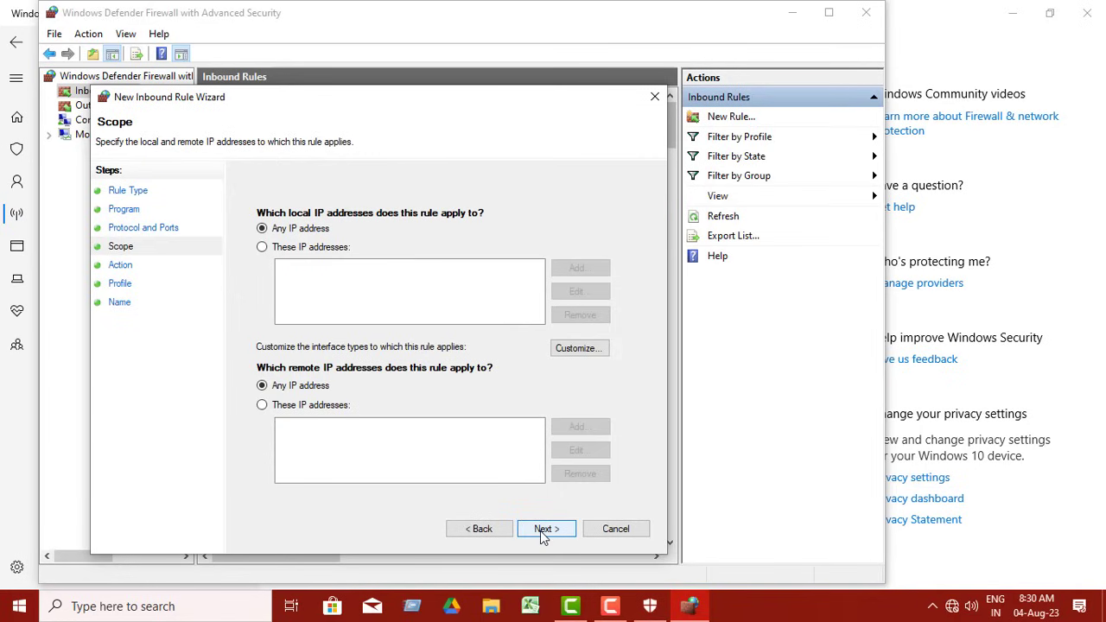
pyautogui.click(543, 528)
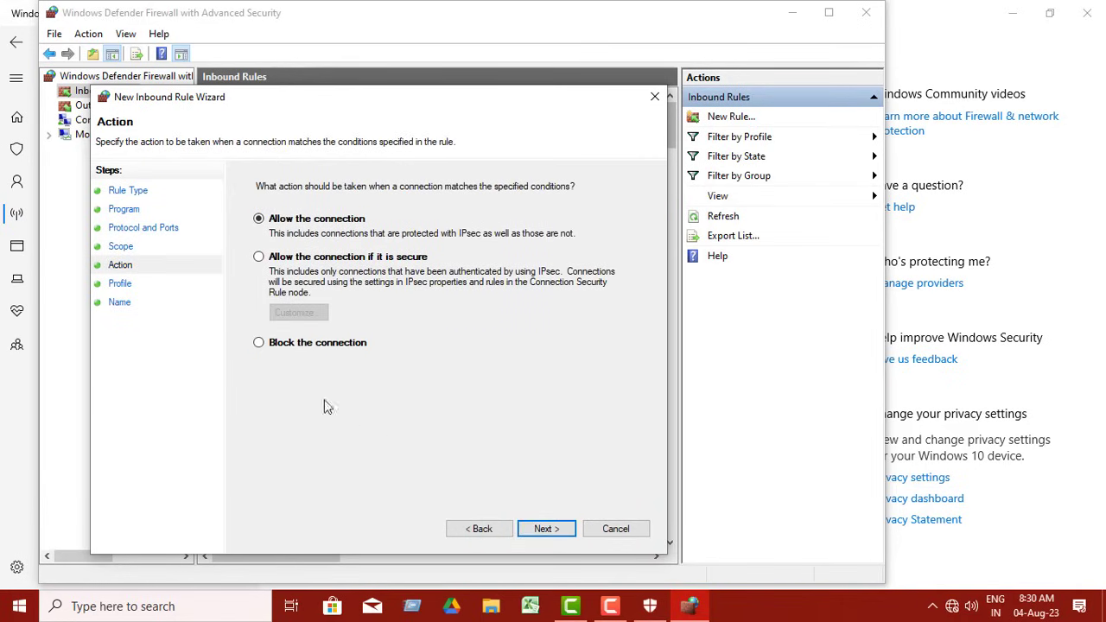
pyautogui.click(260, 343)
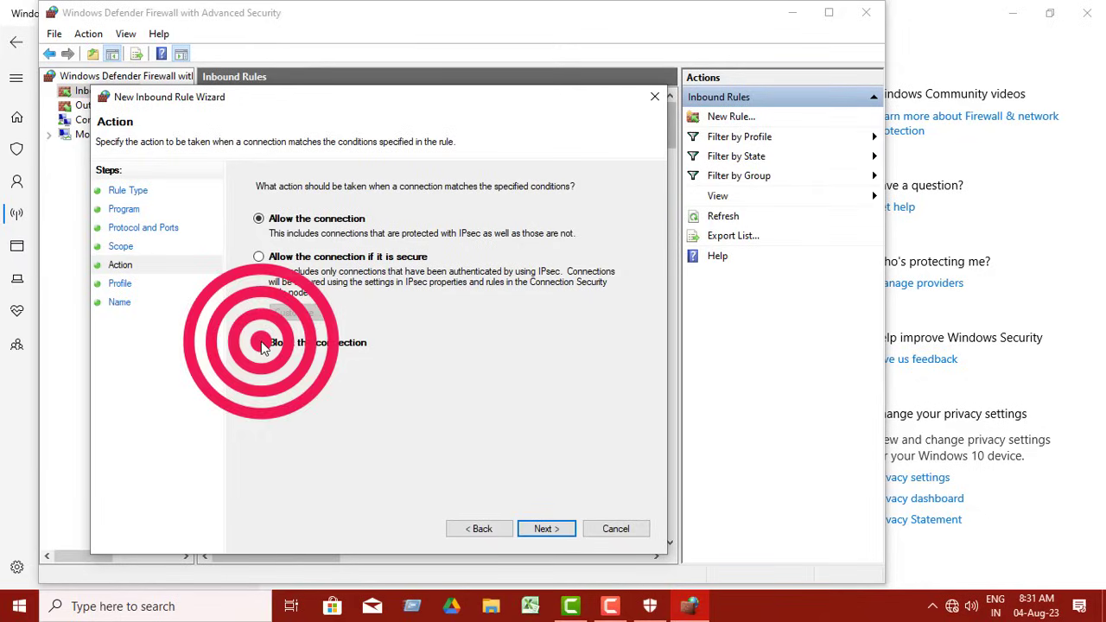
pyautogui.click(538, 534)
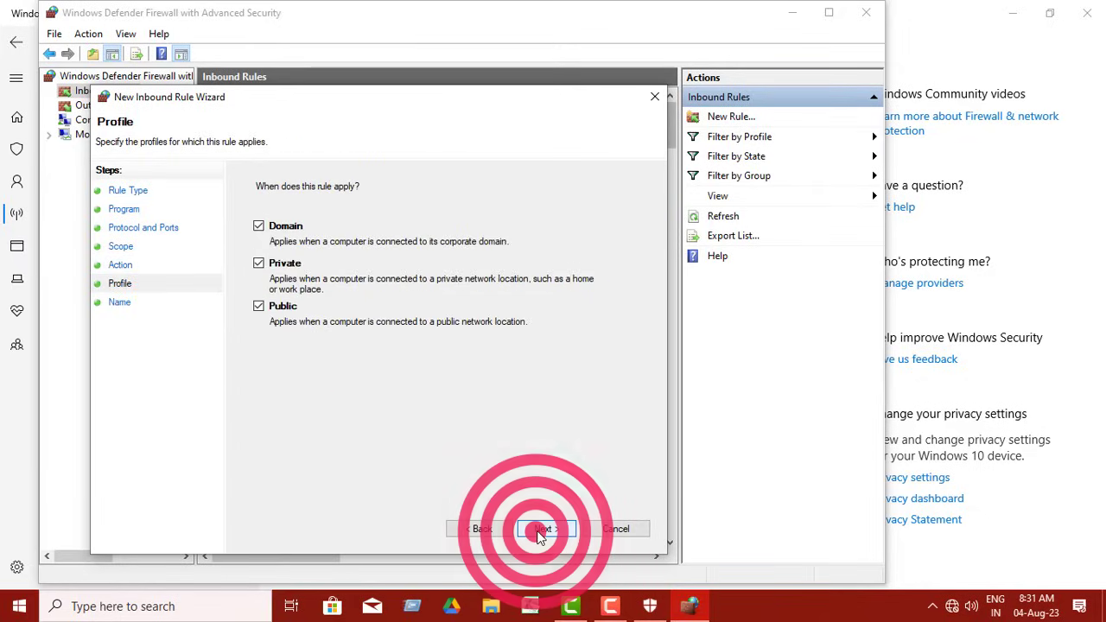
# Apply the inbound rule to the Domain, Private and Public profiles, and finish it under the name Adobe
pyautogui.click(546, 534)
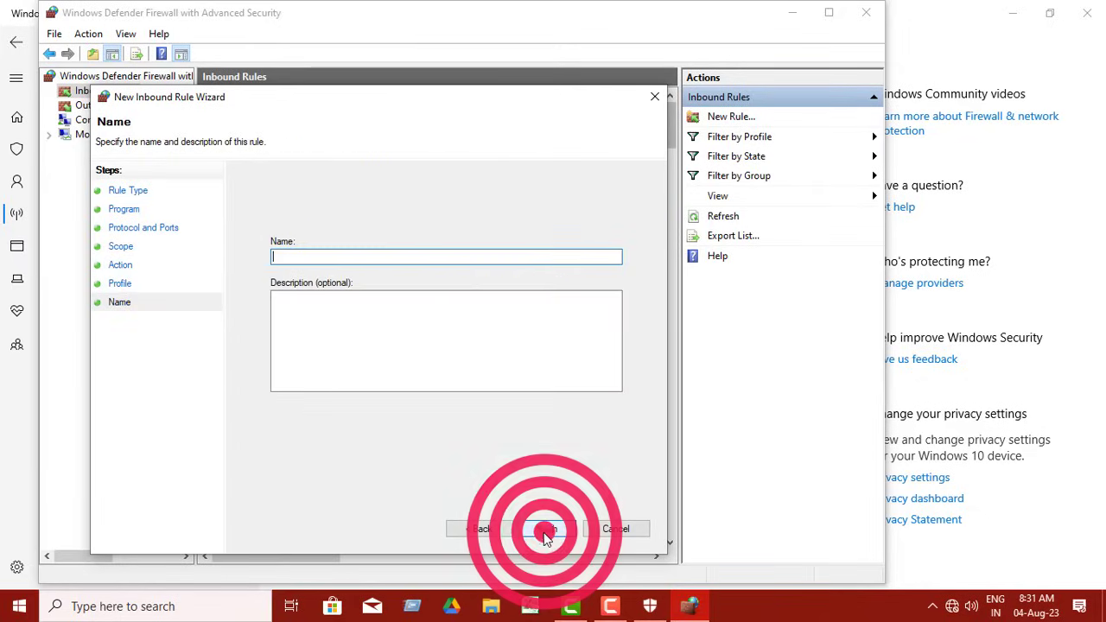
pyautogui.write('Adobe')
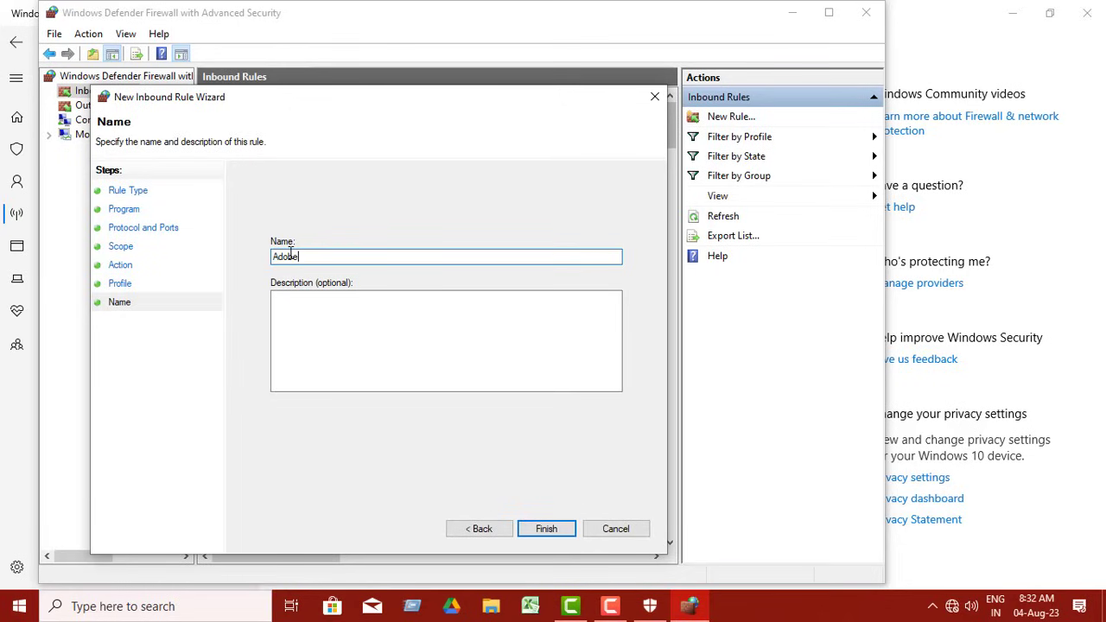
pyautogui.click(545, 528)
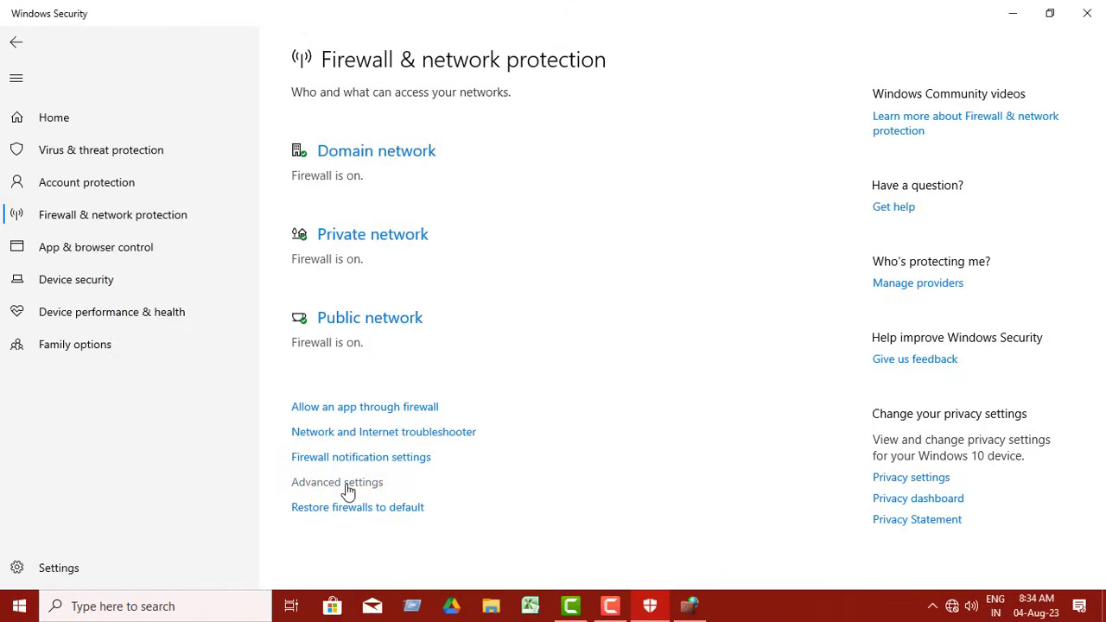
# Return to Windows Defender Firewall with Advanced Security and start a new outbound rule with the type Custom
pyautogui.click(347, 488)
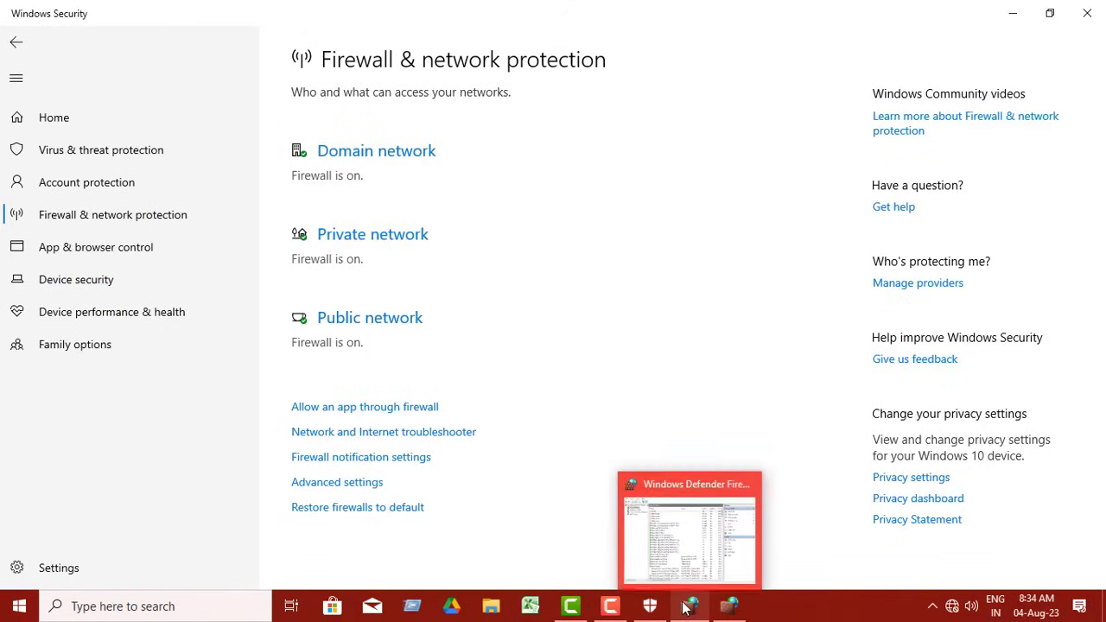
pyautogui.click(689, 609)
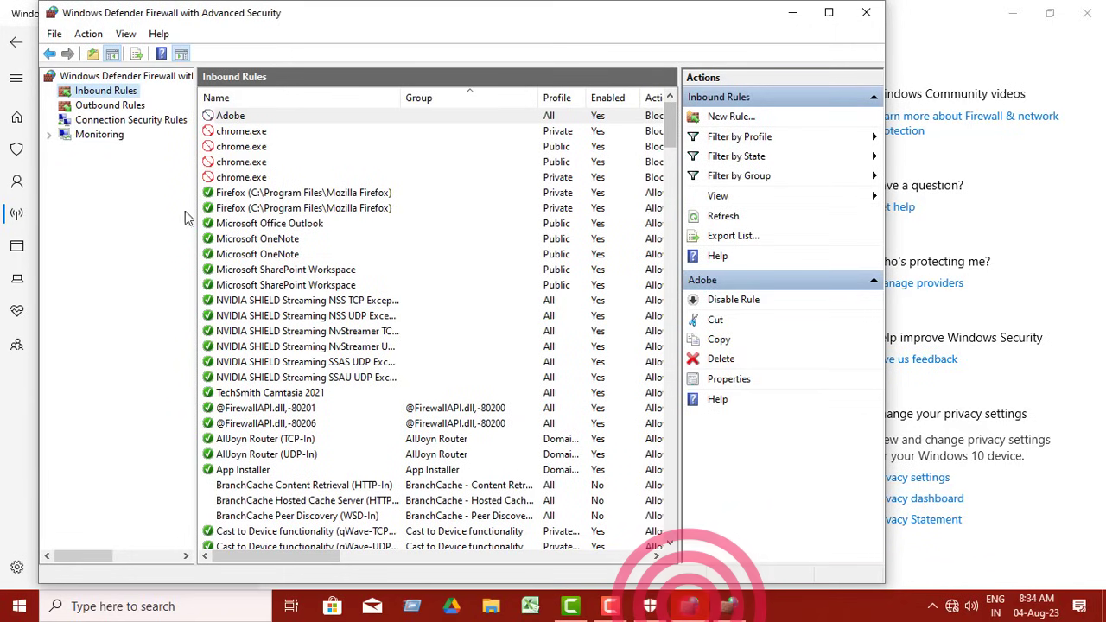
pyautogui.click(101, 106)
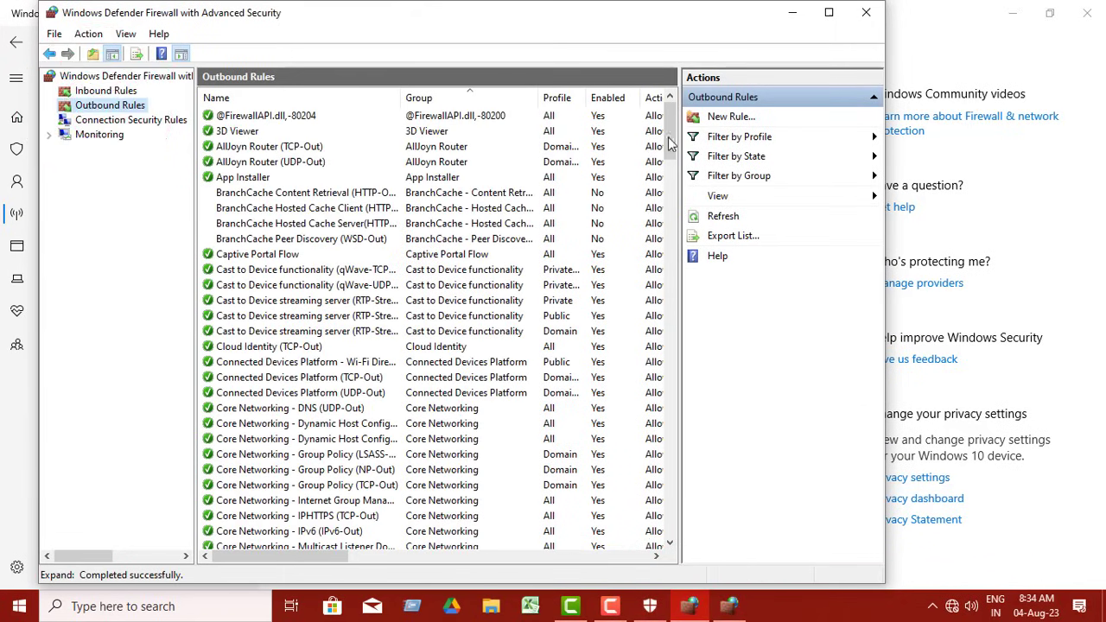
pyautogui.click(718, 119)
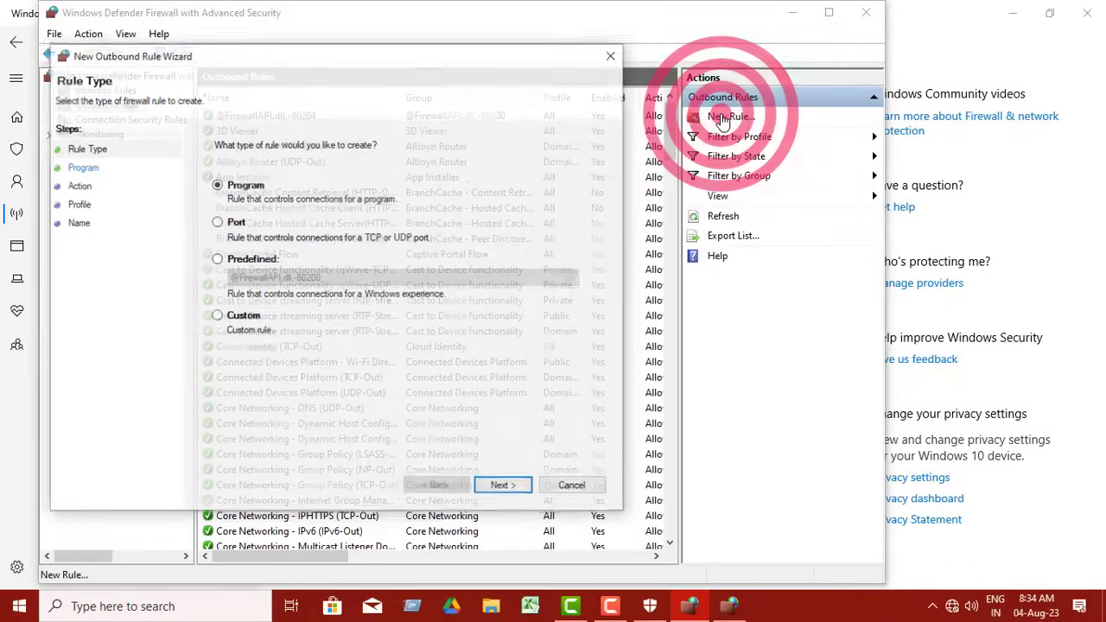
pyautogui.click(216, 315)
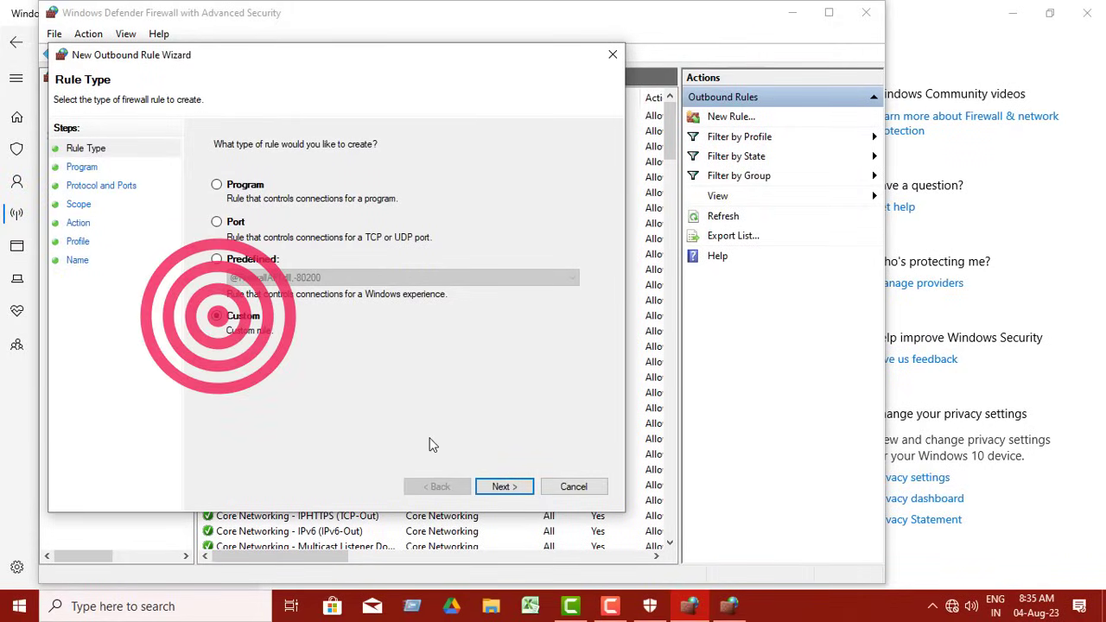
pyautogui.click(505, 487)
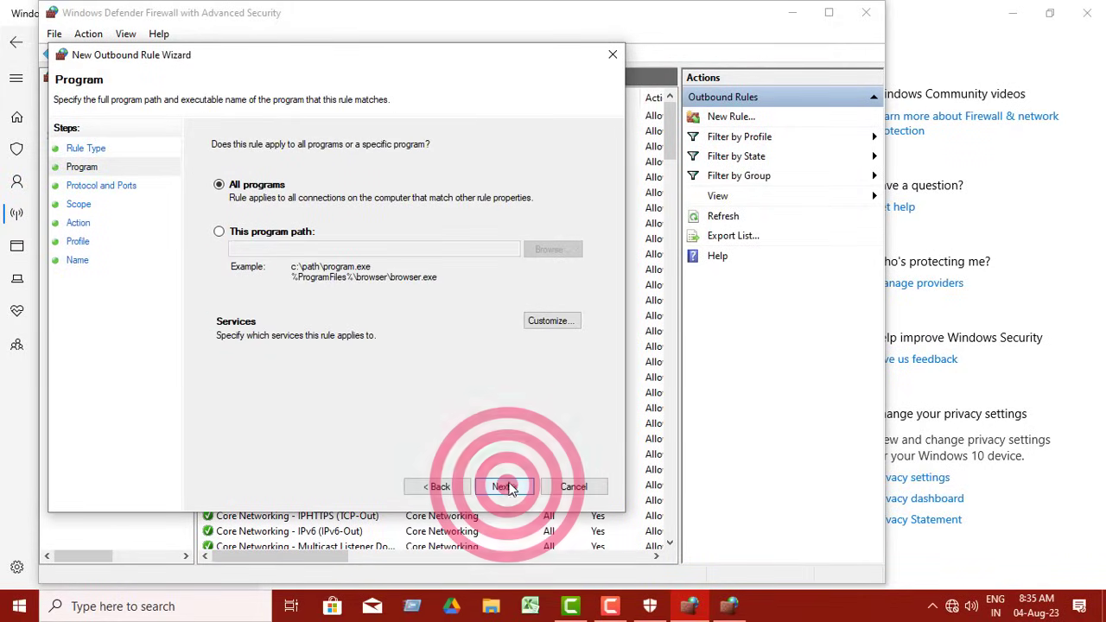
# Apply the outbound rule to a specific program path, choosing Set-up in the Adobe Illustrator 2023 folder
pyautogui.click(219, 233)
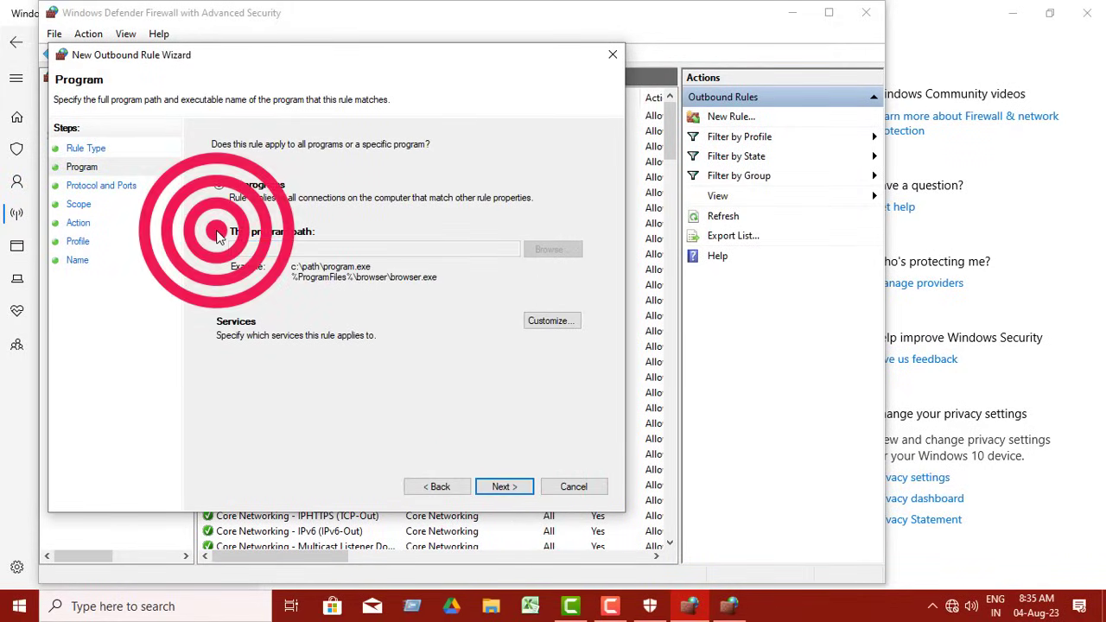
pyautogui.click(546, 250)
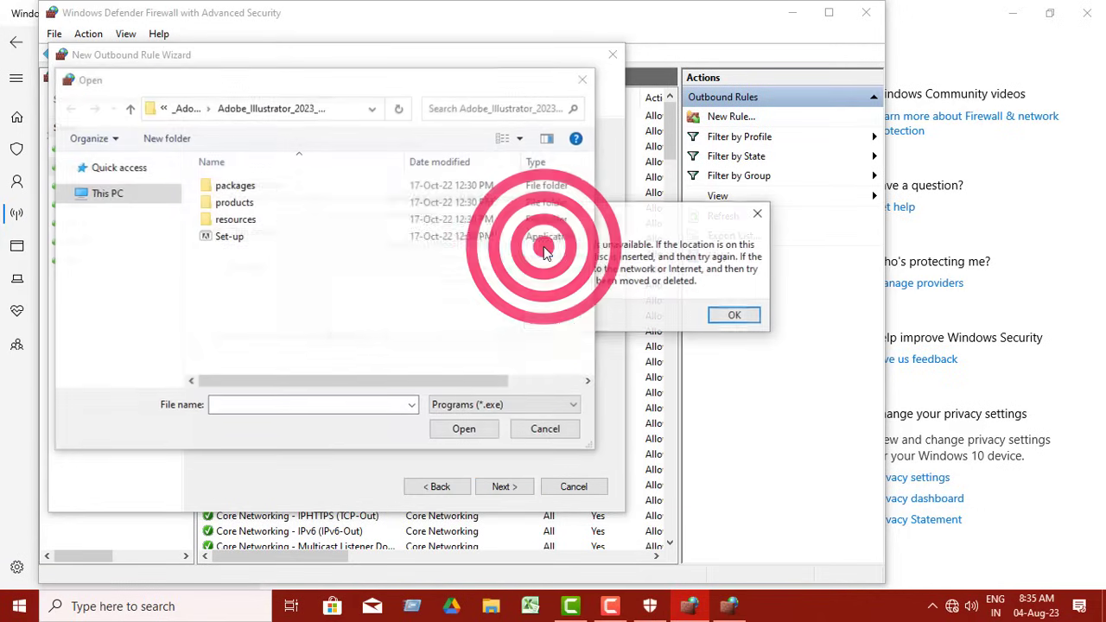
pyautogui.click(735, 316)
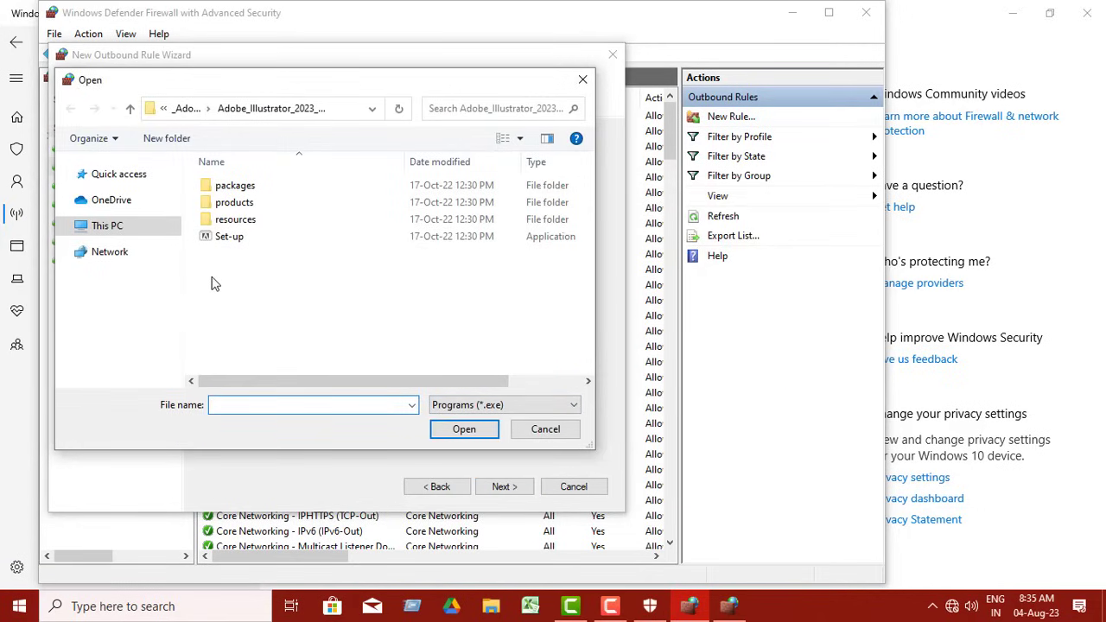
pyautogui.click(266, 239)
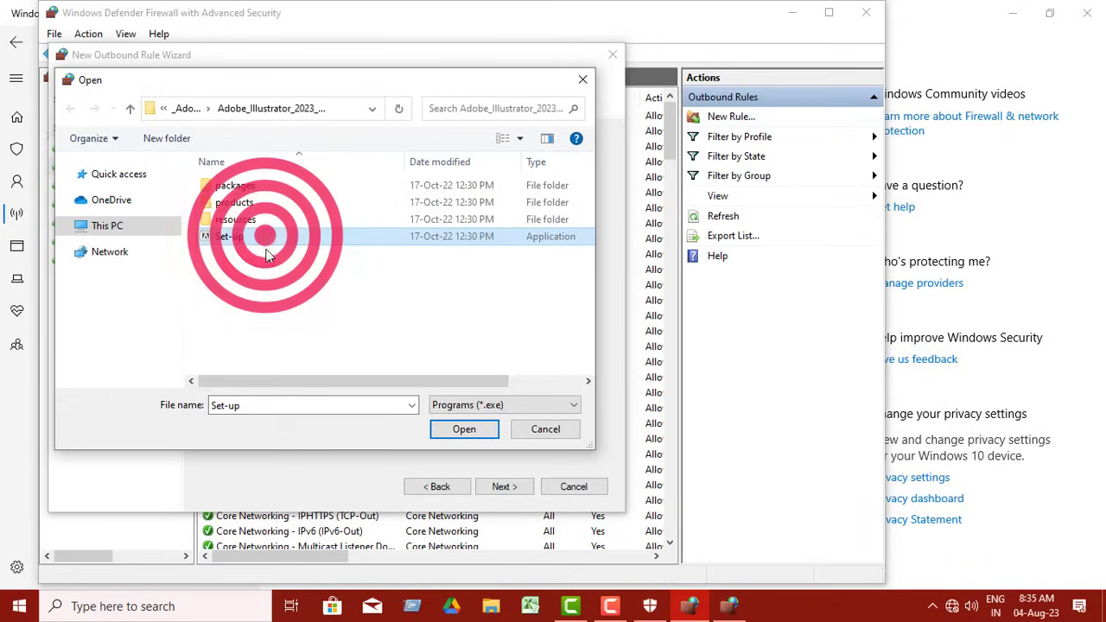
pyautogui.click(465, 432)
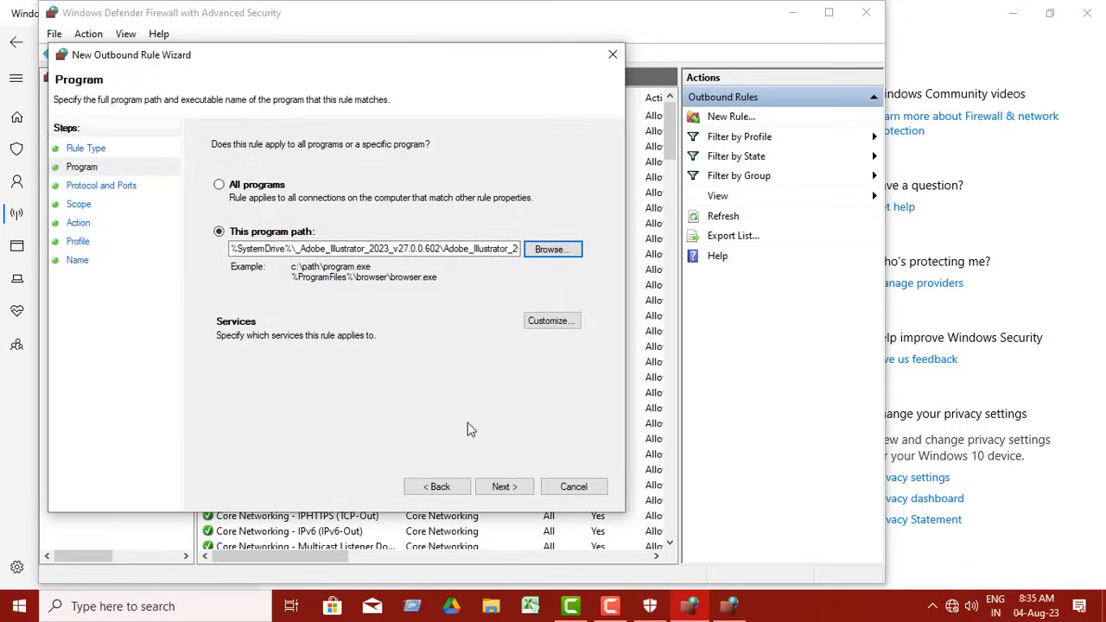
pyautogui.click(504, 487)
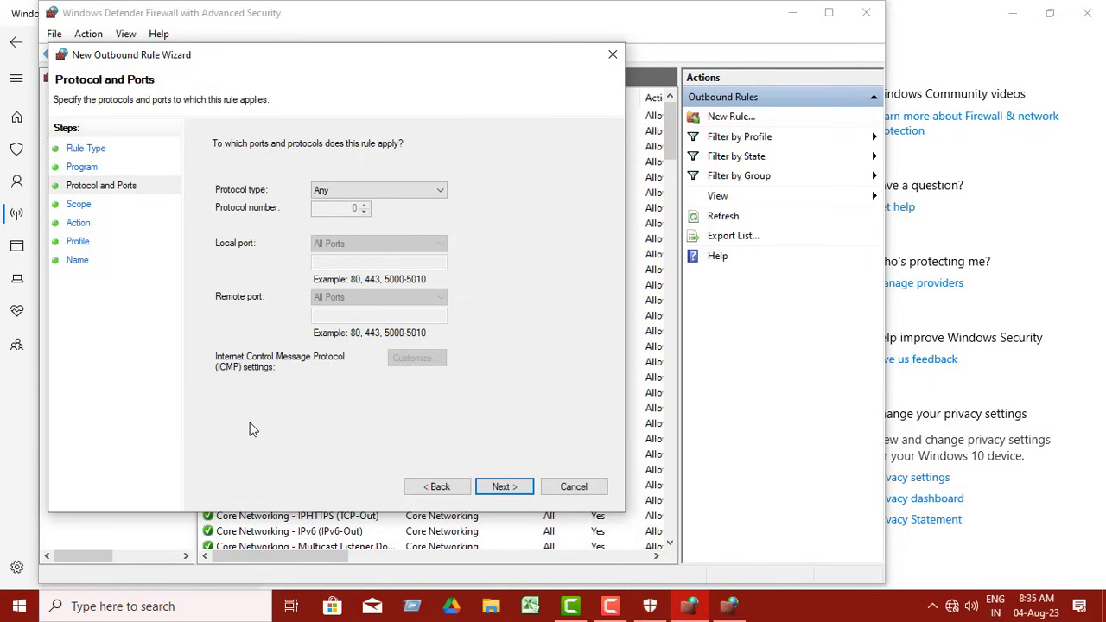
# Keep the default protocol, ports and scope for the outbound rule, with Block the connection as its action
pyautogui.click(503, 487)
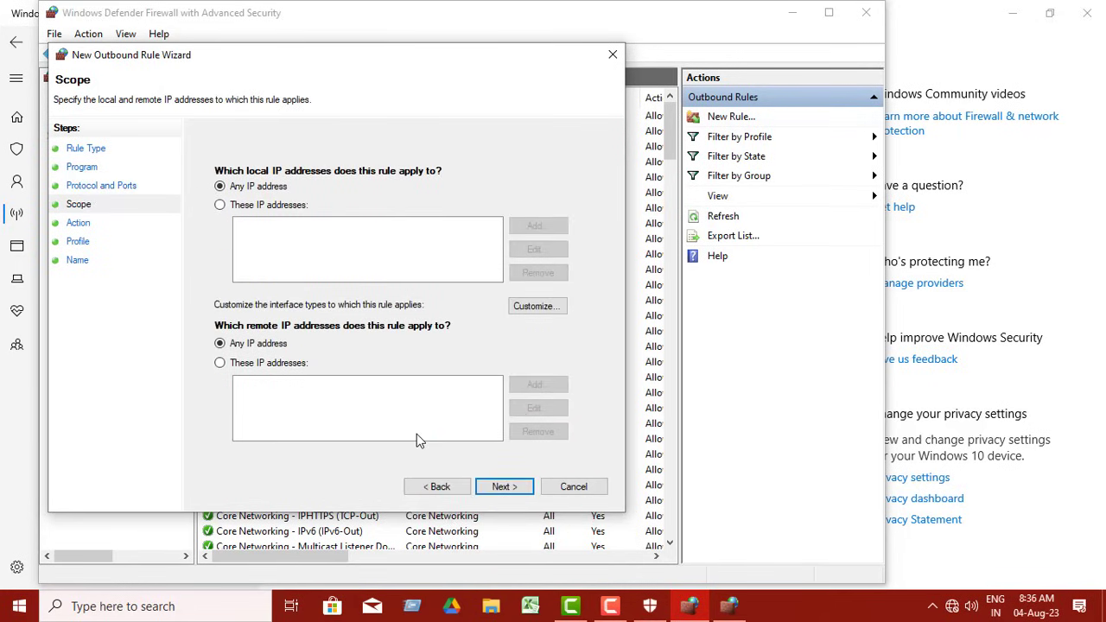
pyautogui.click(505, 489)
pyautogui.click(505, 489)
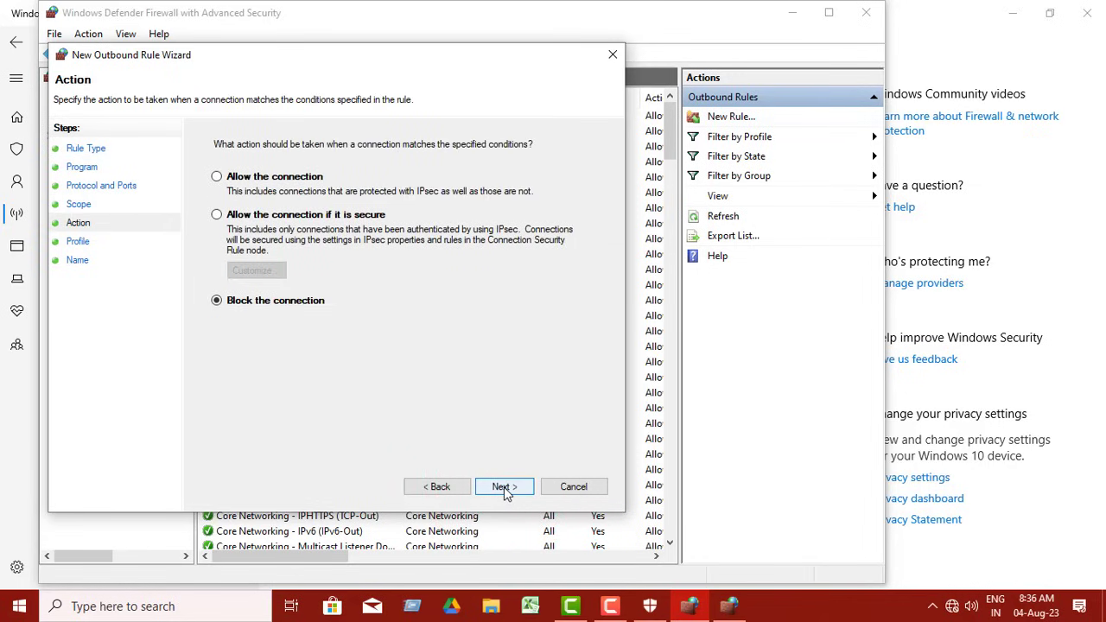
pyautogui.click(504, 488)
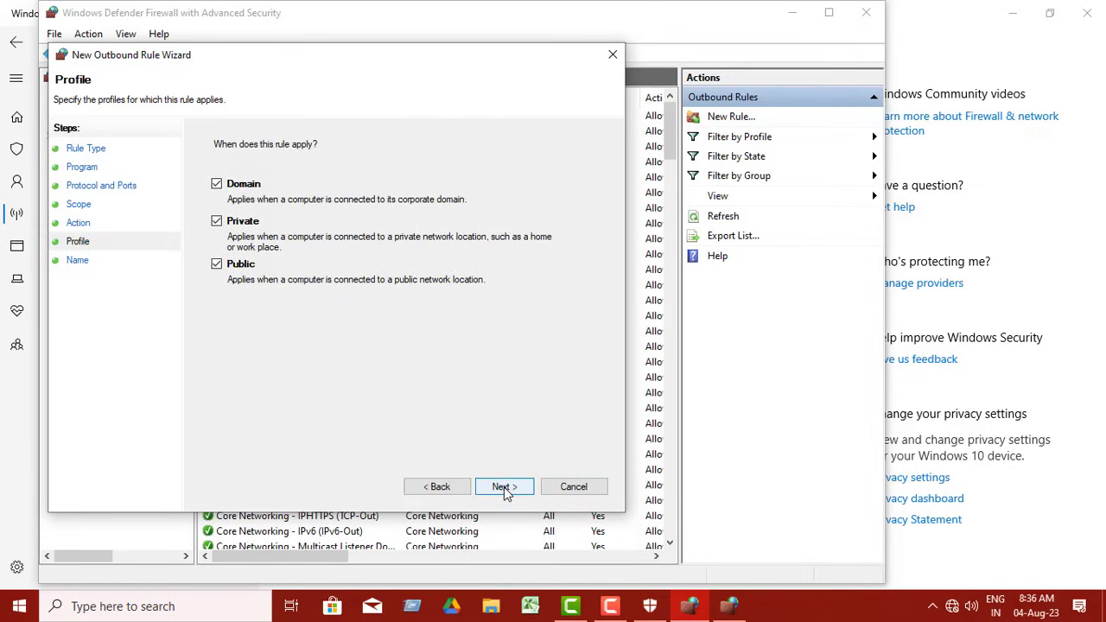
# Apply the outbound rule to the Domain, Private and Public profiles, and finish it under the name Adobe
pyautogui.click(505, 488)
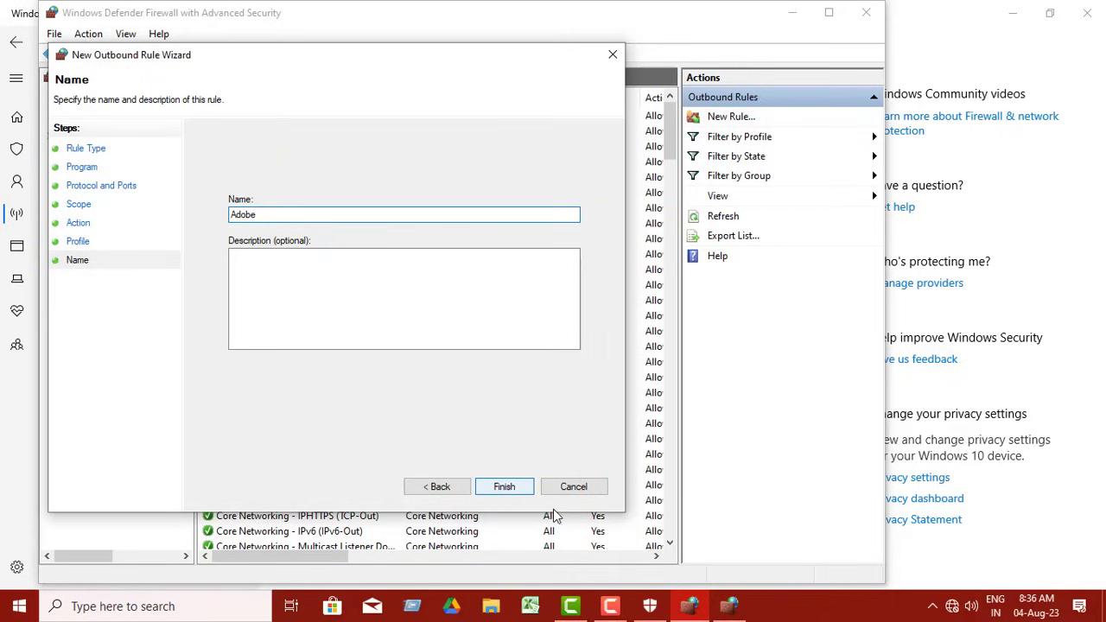
pyautogui.click(506, 487)
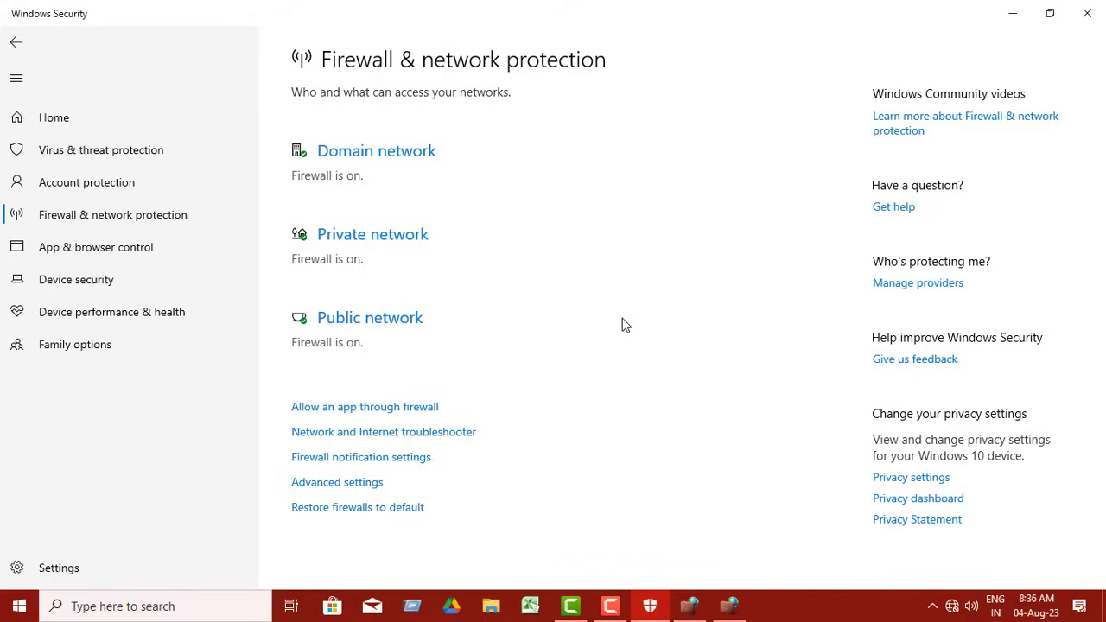
# Close the Windows Security window and look over the Outbound Rules list in the firewall console
pyautogui.click(1085, 9)
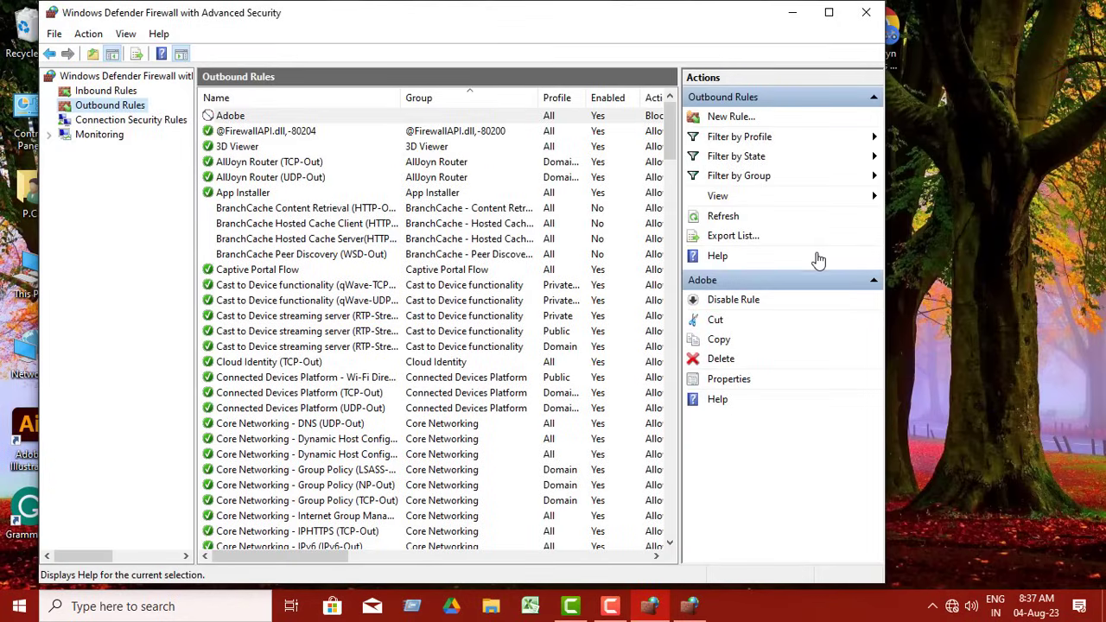
pyautogui.scroll(-3, 536, 296)
pyautogui.scroll(3, 535, 296)
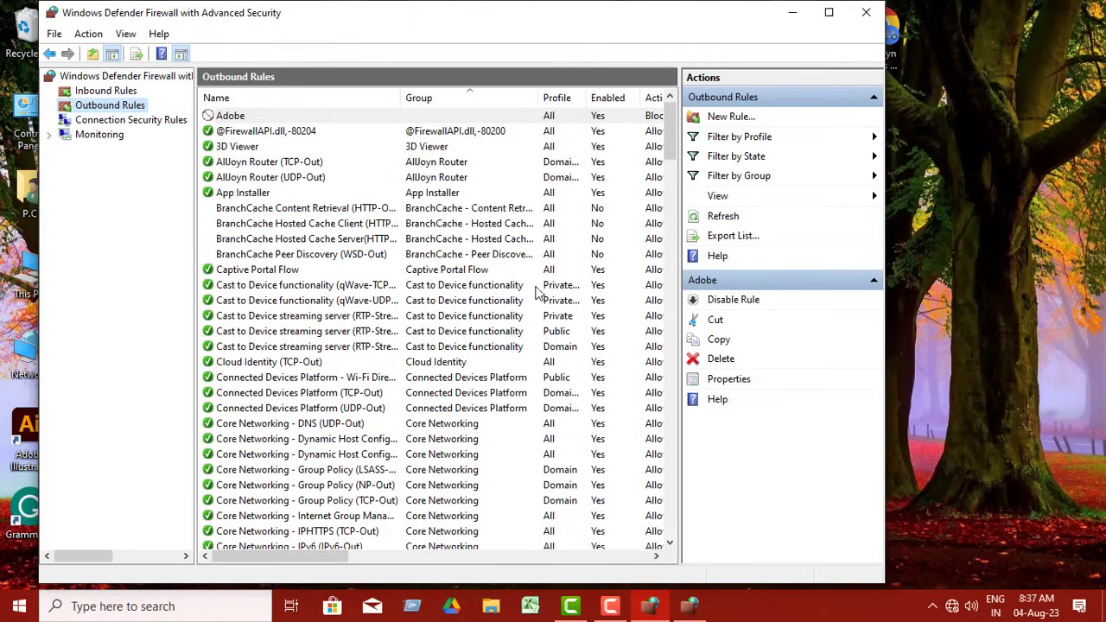